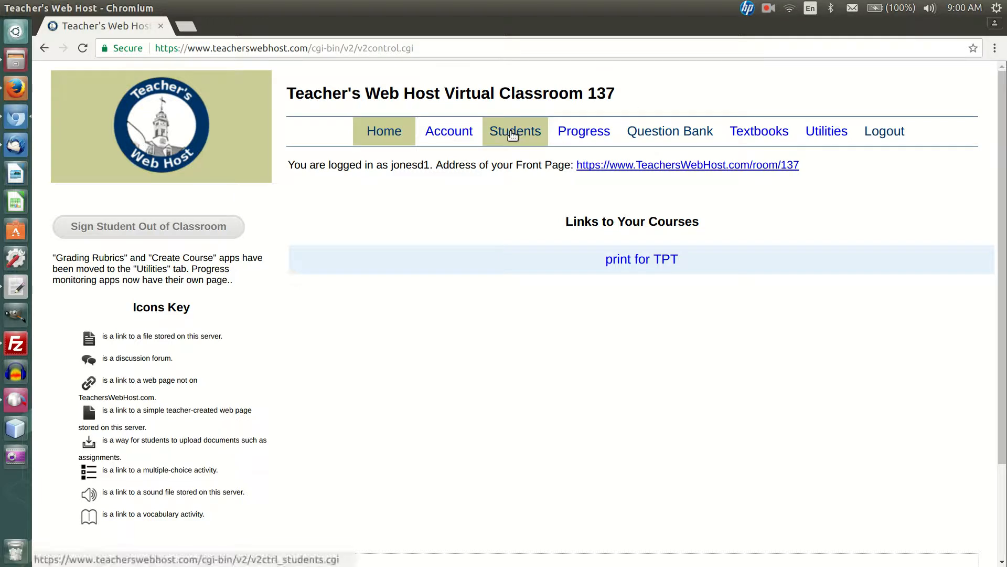
# Step: Open the Students page and look at its Student Accounts section
pyautogui.click(513, 135)
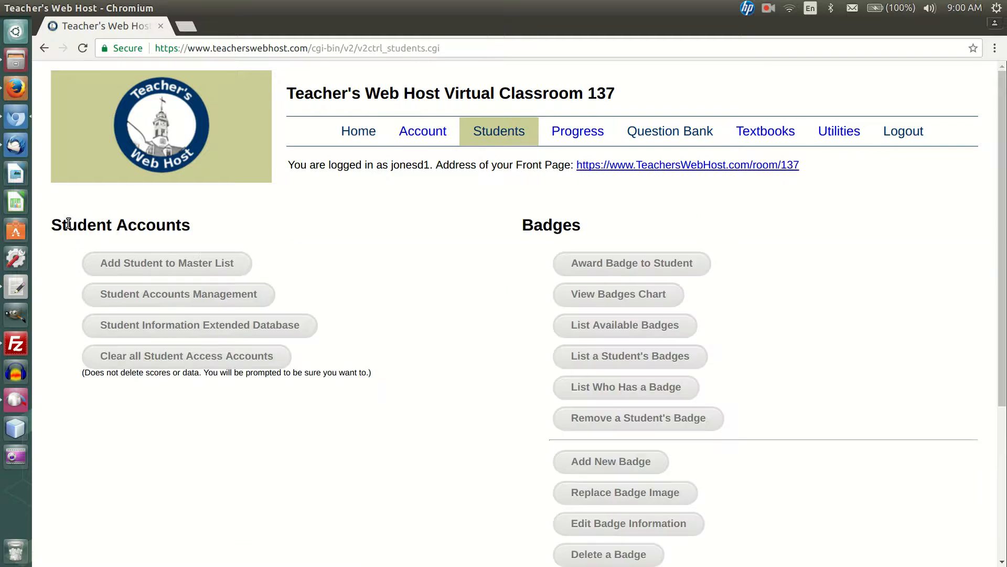
pyautogui.moveTo(51, 224); pyautogui.dragTo(192, 226)
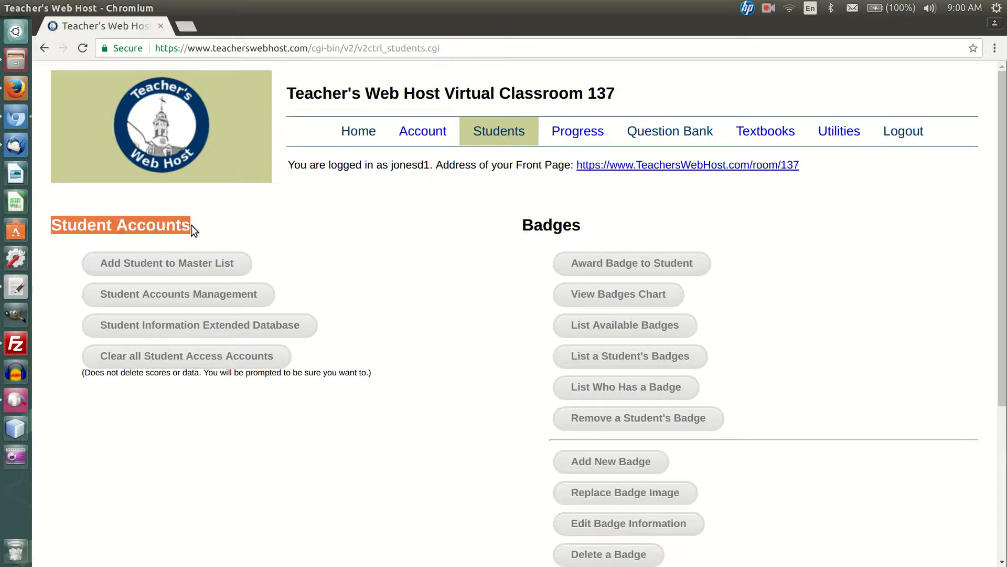
pyautogui.click(391, 241)
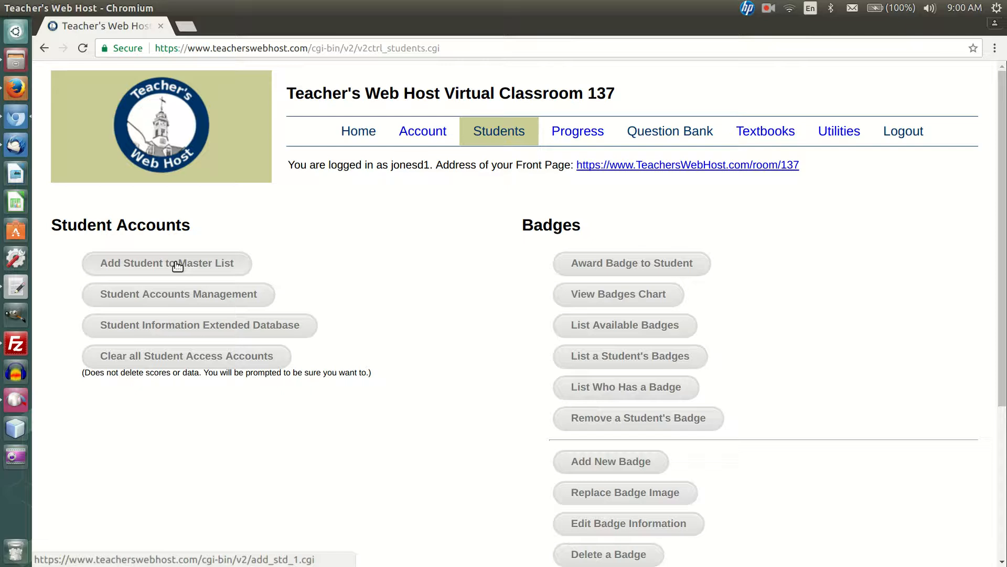
# Step: View the Student Accounts Management page and the Student Information Extended Database page, returning to the Students page after each
pyautogui.click(156, 295)
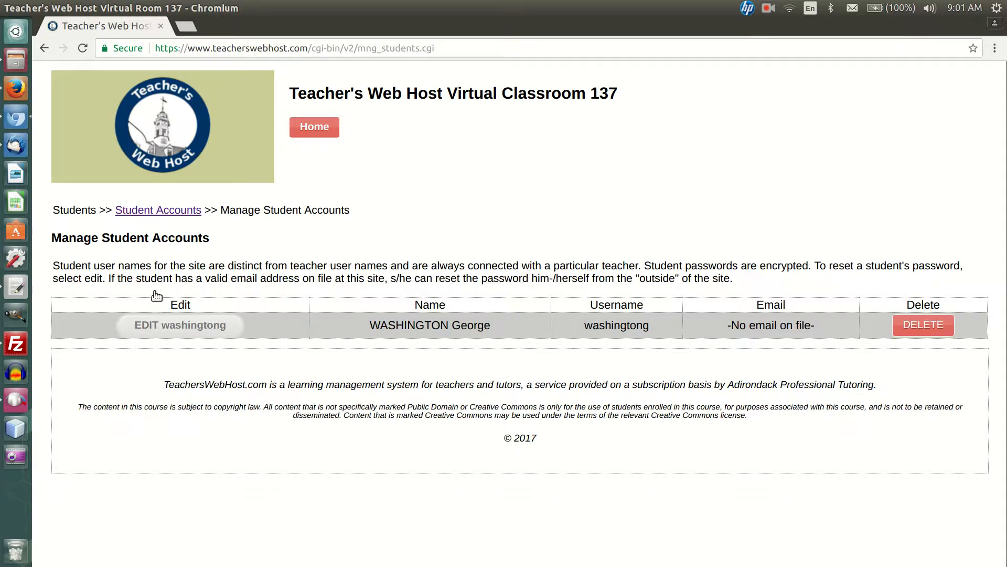
pyautogui.click(143, 210)
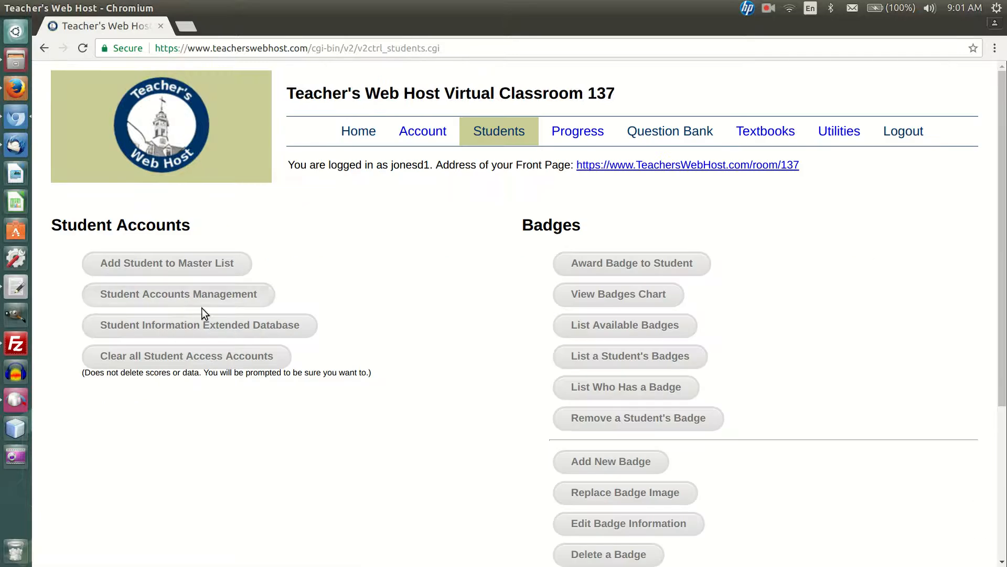
pyautogui.click(213, 332)
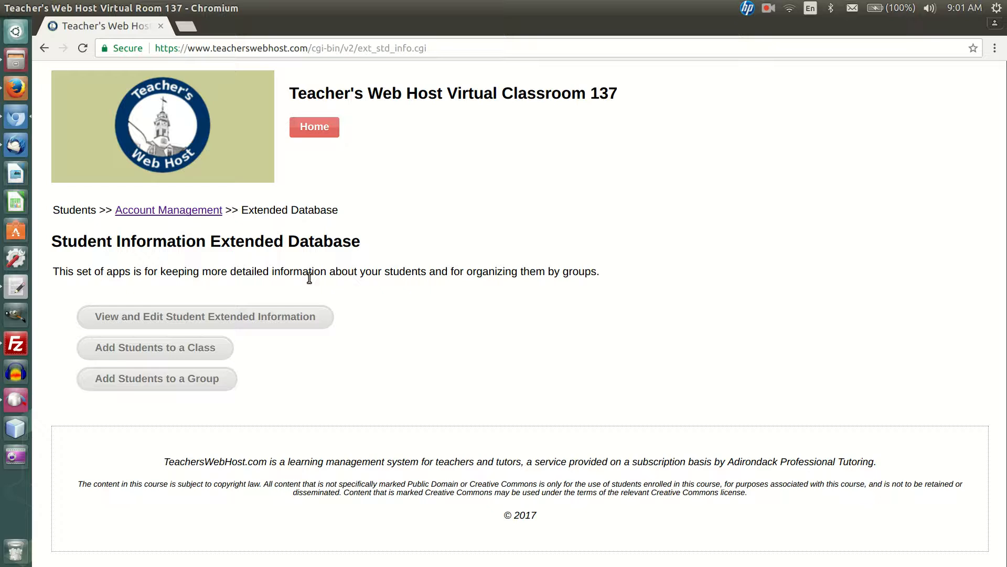
pyautogui.click(160, 214)
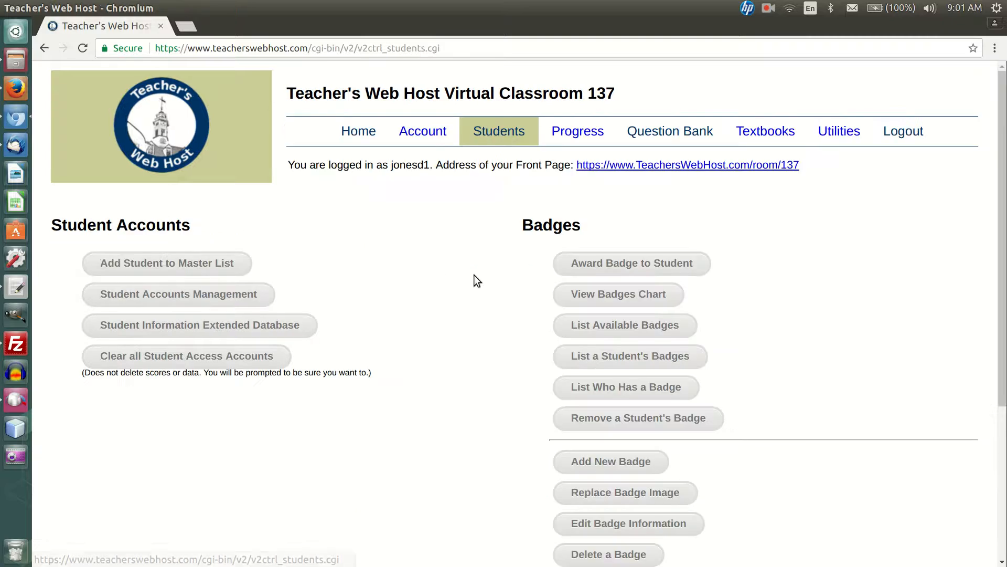
# Step: Look over the options available in the Badges section of the Students page
pyautogui.doubleClick(566, 225)
pyautogui.scroll(-2, 816, 234)
pyautogui.scroll(-1, 817, 234)
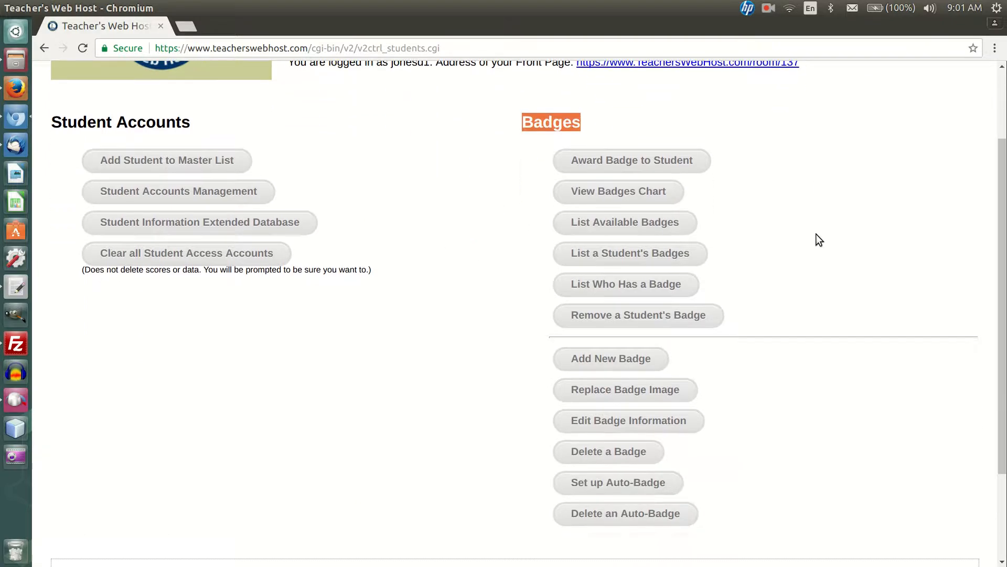
pyautogui.click(816, 234)
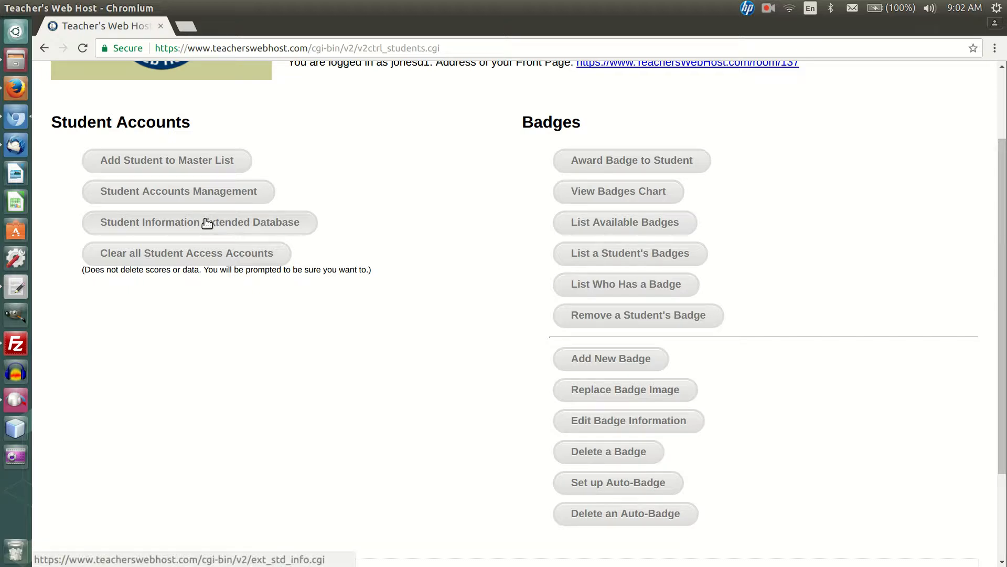
# Step: Open the Add New Badge form and read its requirements for file format and image size
pyautogui.click(620, 363)
pyautogui.scroll(-3, 569, 356)
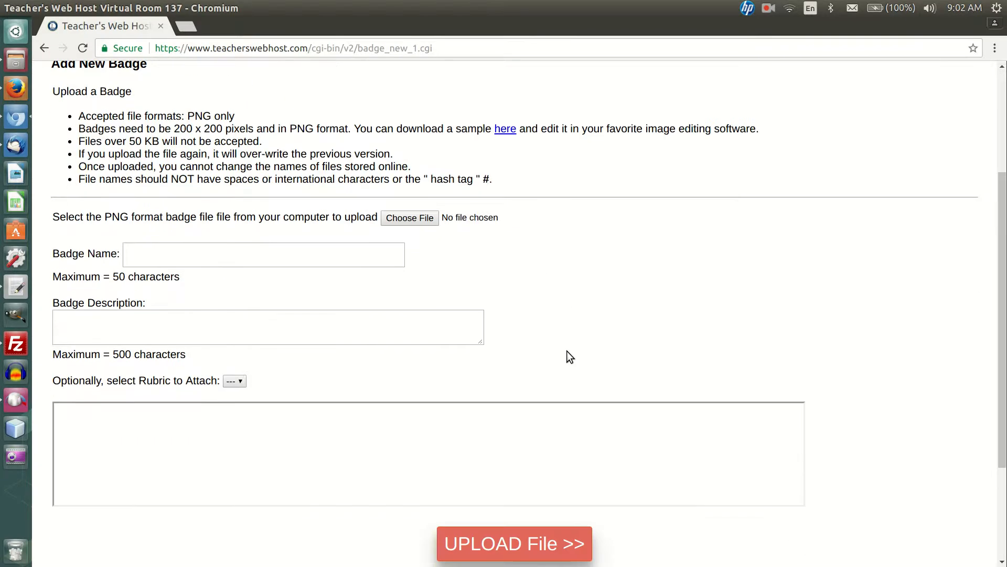
pyautogui.tripleClick(153, 114)
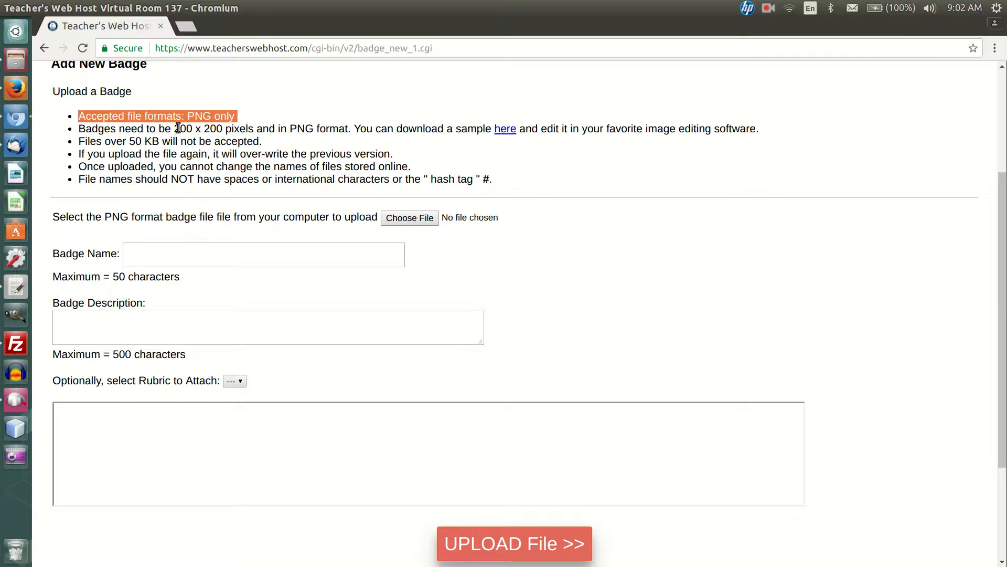
pyautogui.moveTo(174, 129); pyautogui.dragTo(223, 128)
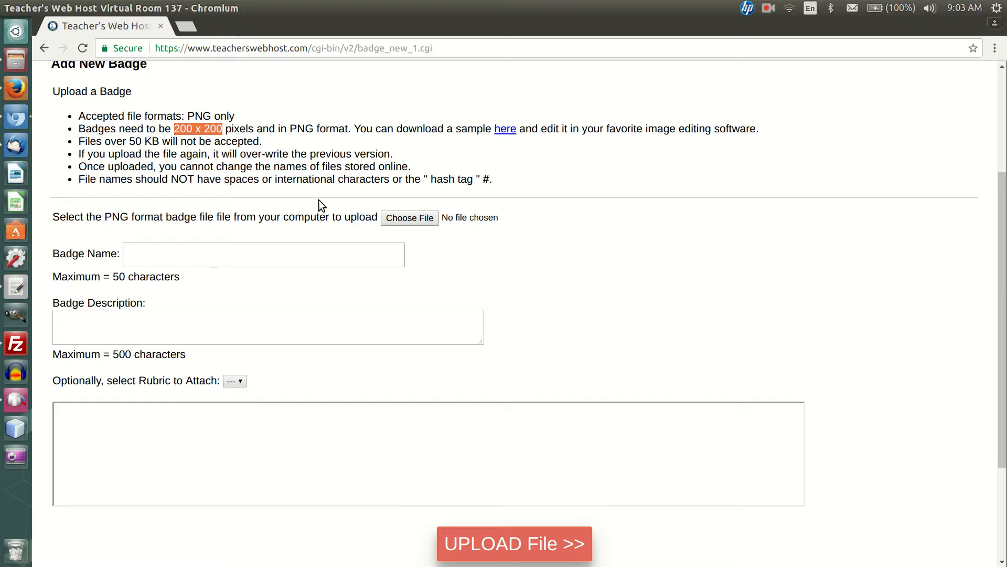
# Step: Inspect the new badge form's file picker, name, description and rubric fields, and return to the Students page without uploading
pyautogui.click(412, 217)
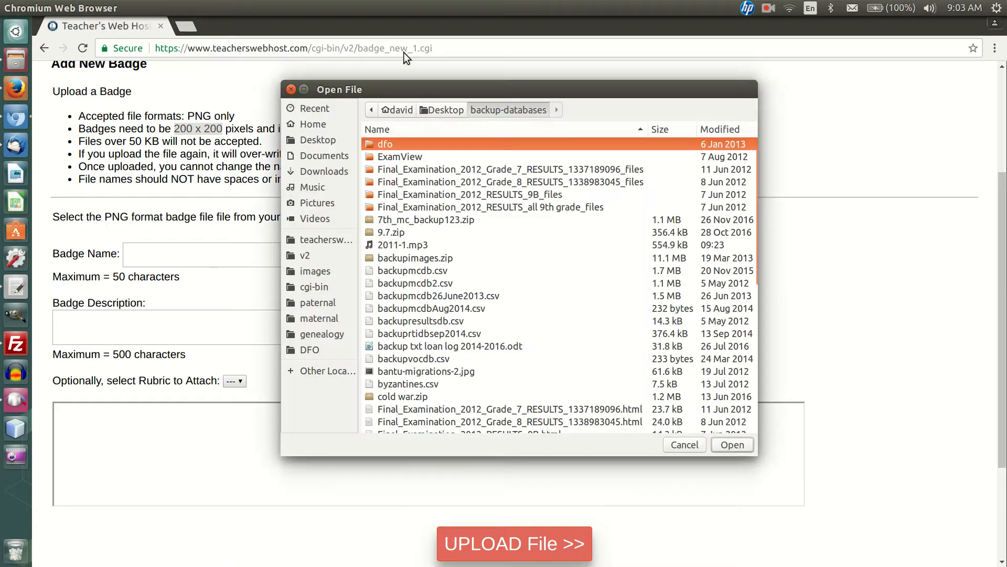
pyautogui.click(292, 92)
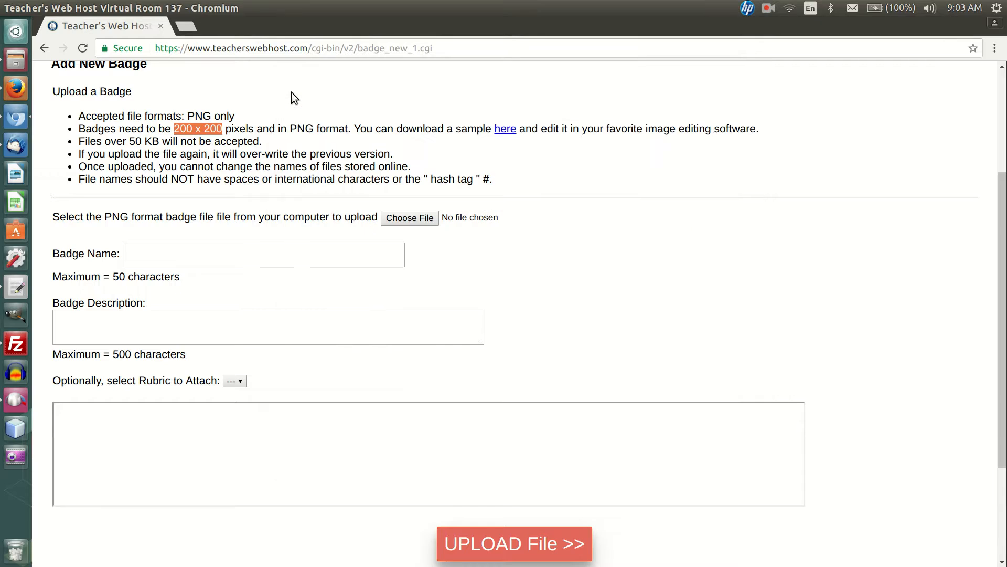
pyautogui.click(207, 261)
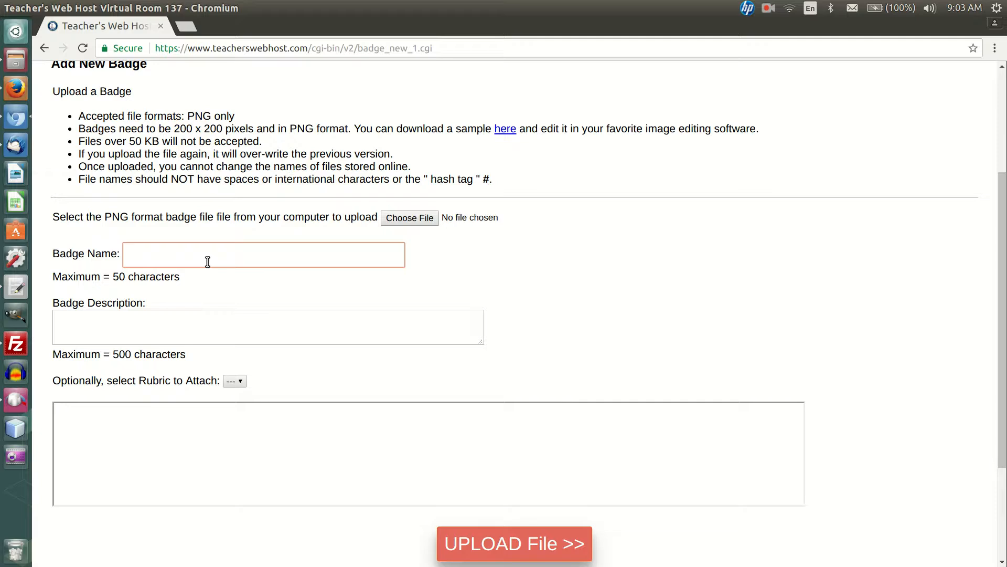
pyautogui.click(206, 329)
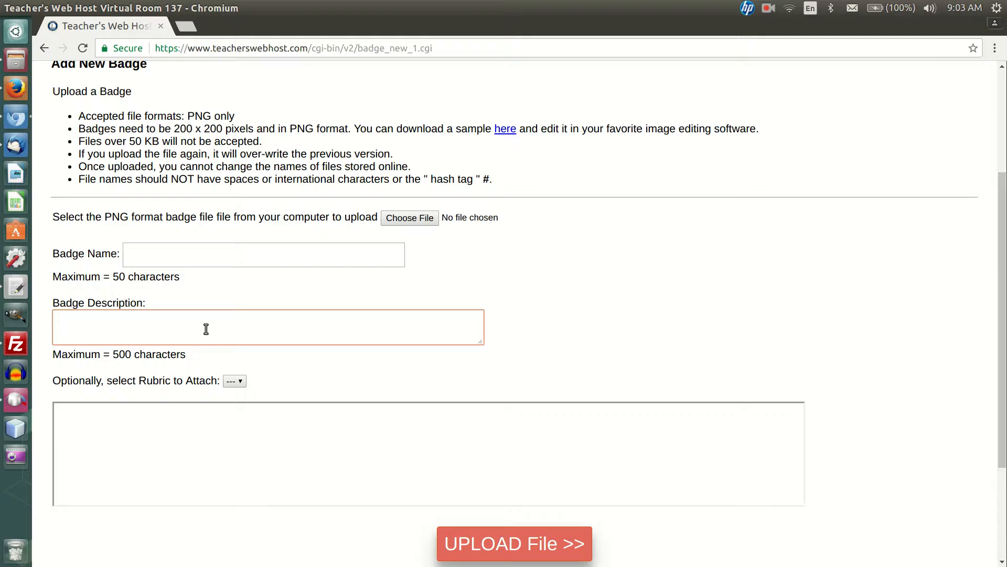
pyautogui.click(235, 381)
pyautogui.click(235, 384)
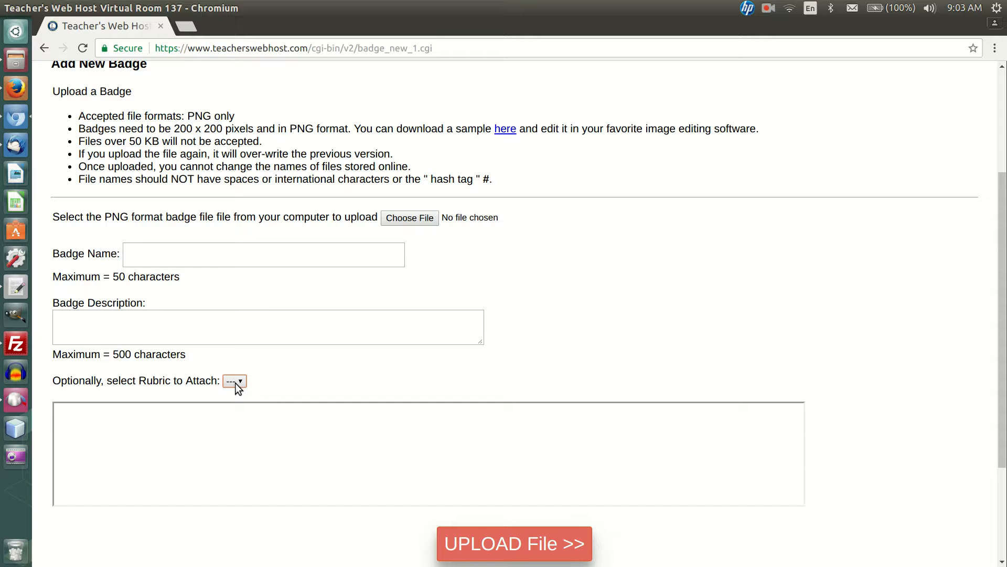
pyautogui.click(44, 48)
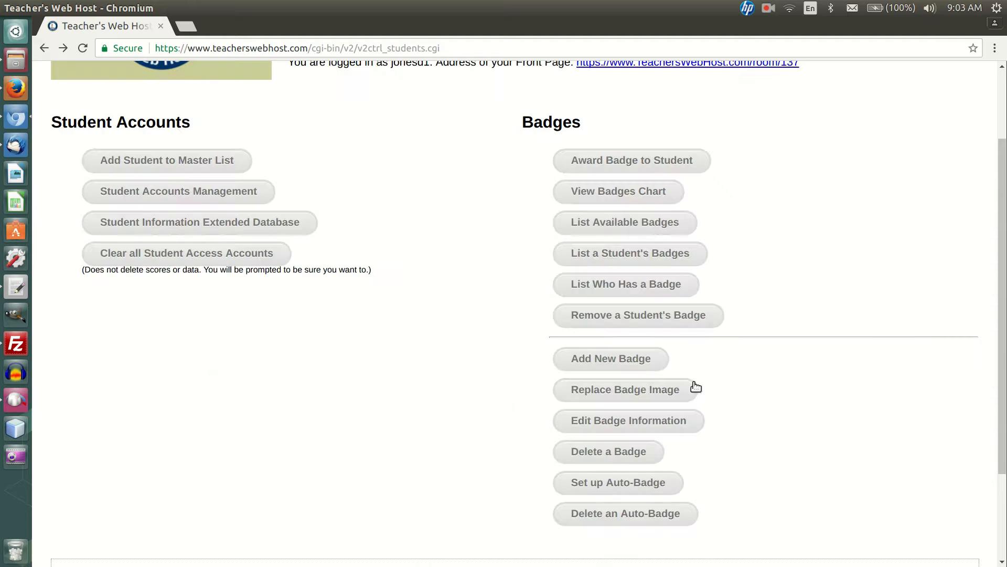
# Step: View the image replacement page for the Above 84 Interim Exam badge, and return to the Badges section
pyautogui.click(621, 397)
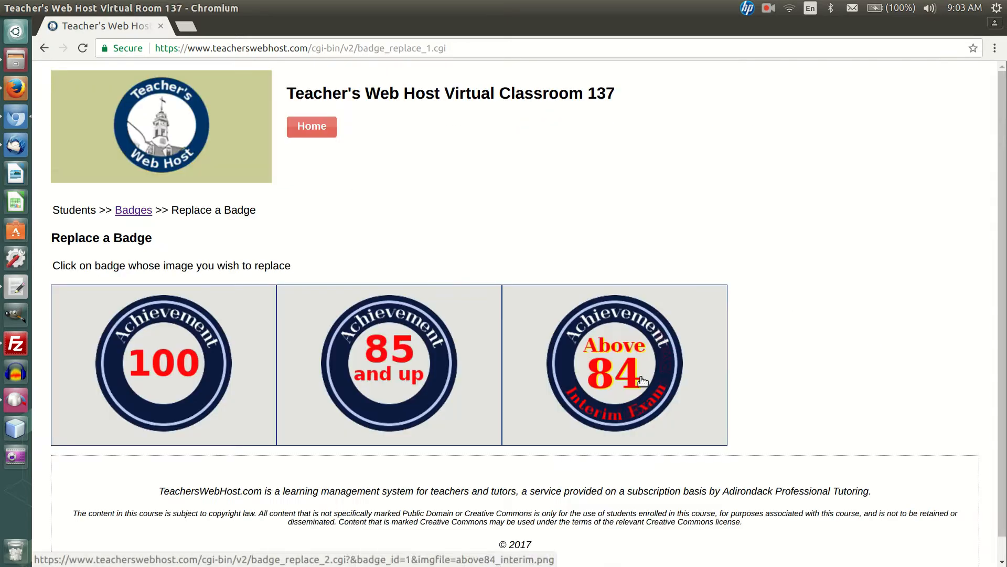
pyautogui.click(623, 376)
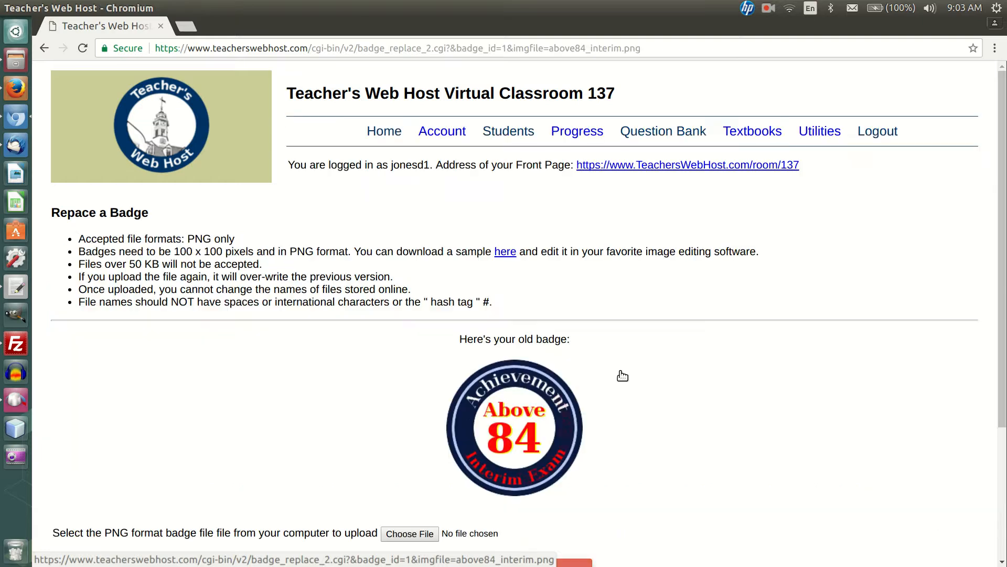
pyautogui.scroll(-5, 623, 376)
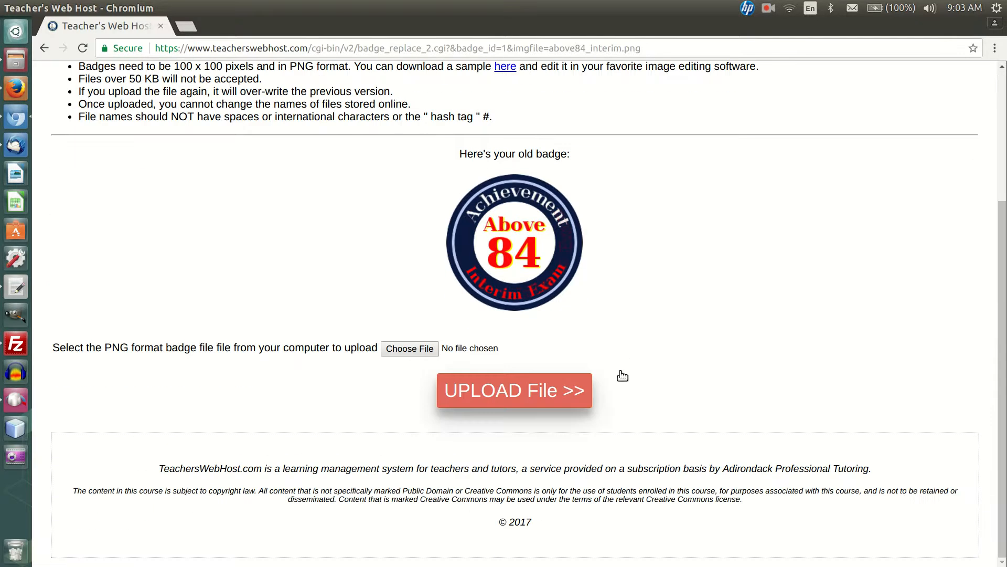
pyautogui.click(45, 49)
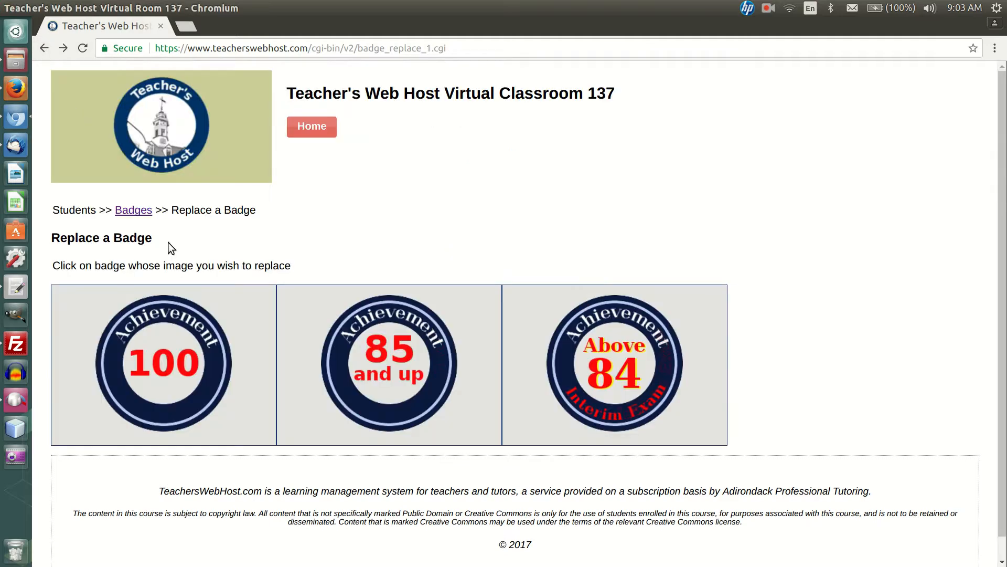
pyautogui.click(134, 210)
# Step: Edit the information of the 85 and Up badge, setting its description to "edithere", and submit the edit
pyautogui.scroll(-3, 748, 434)
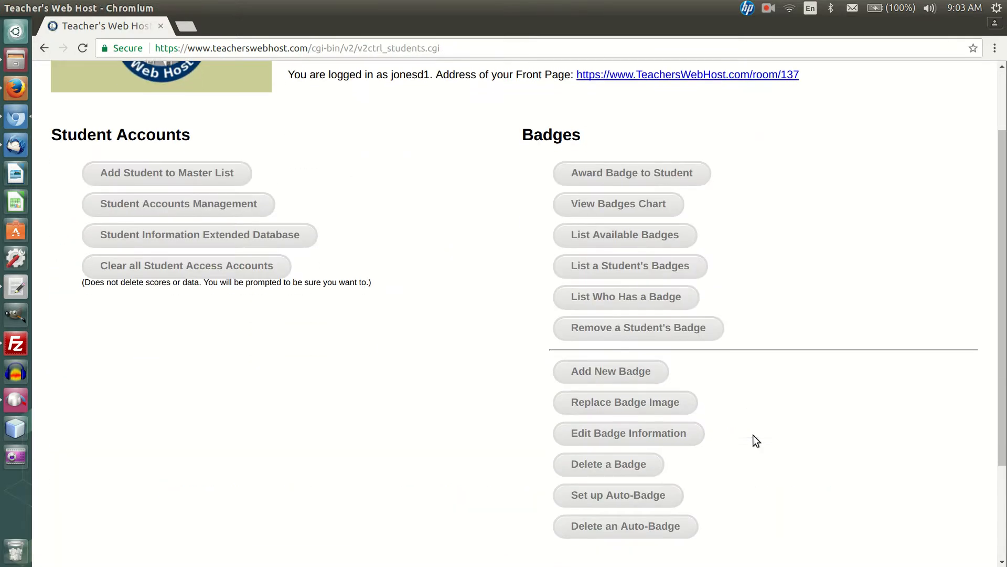
pyautogui.click(682, 437)
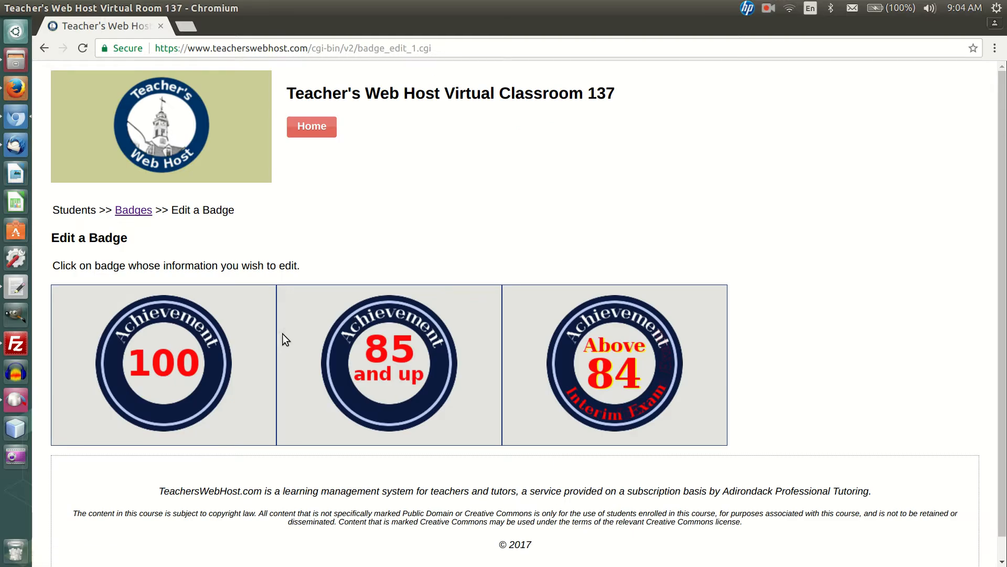
pyautogui.click(333, 354)
pyautogui.scroll(-5, 333, 354)
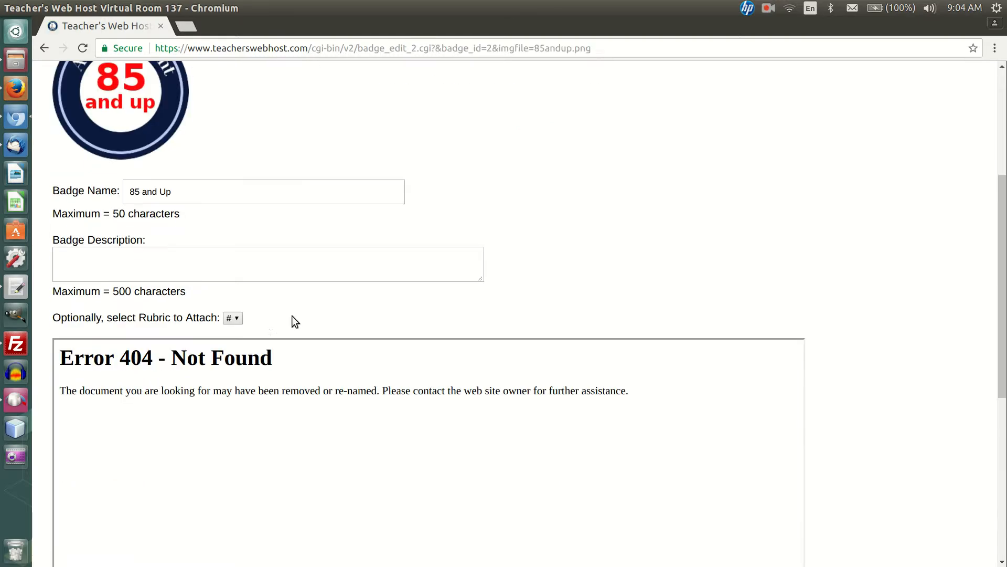
pyautogui.click(230, 261)
pyautogui.write('edithere')
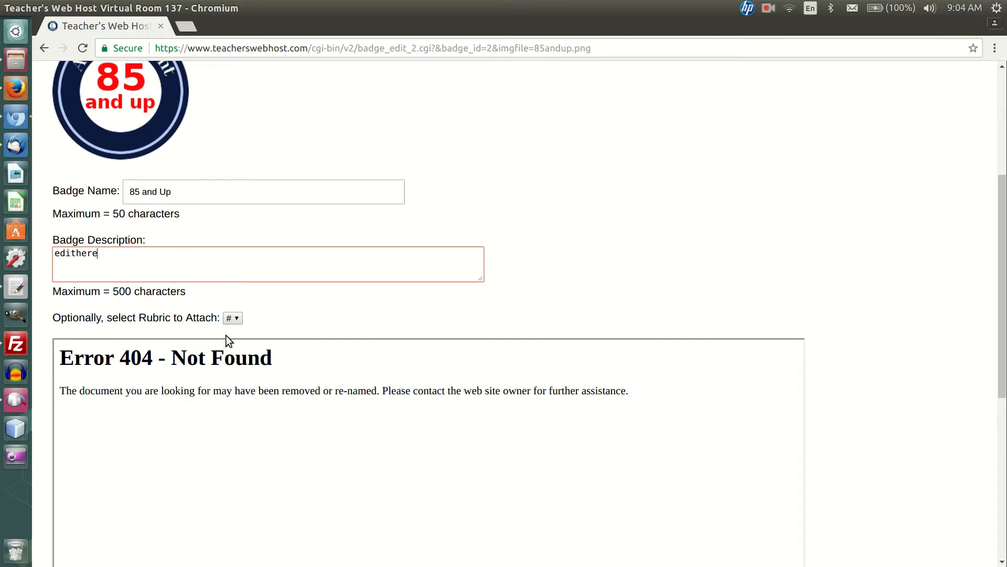
pyautogui.click(236, 319)
pyautogui.scroll(4, 260, 314)
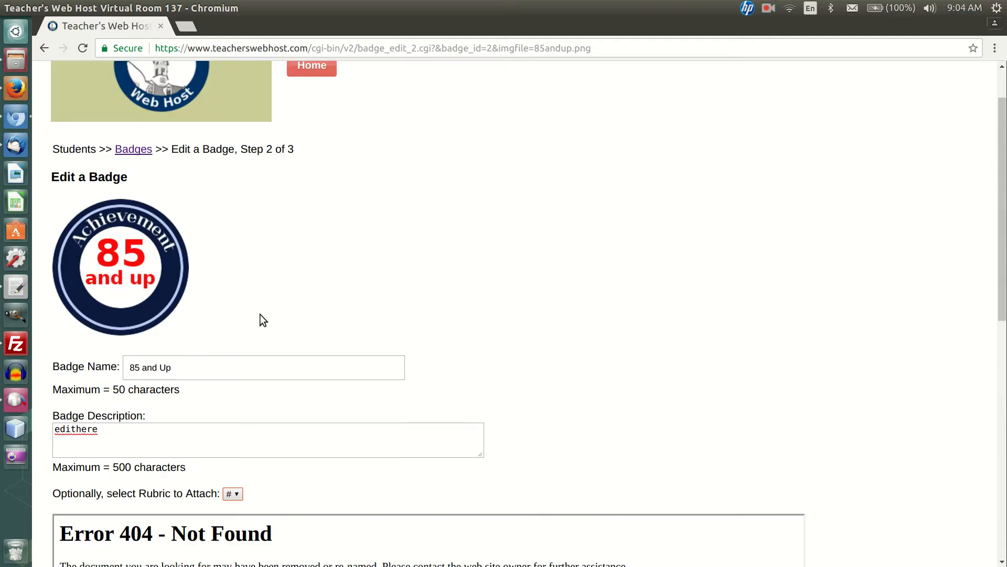
pyautogui.scroll(-10, 250, 315)
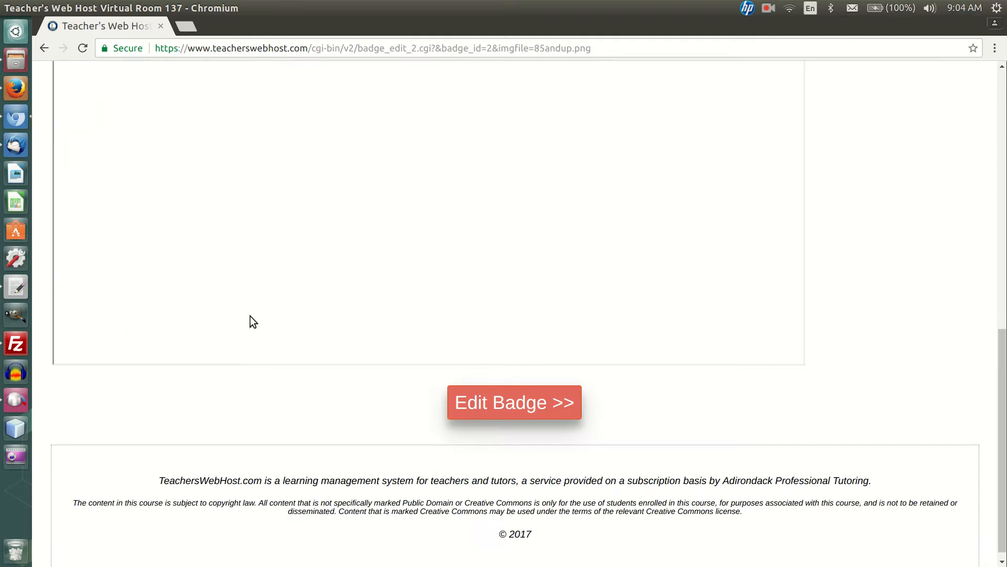
pyautogui.click(503, 385)
# Step: View the Delete a Badge page, and return to the Students page without deleting a badge
pyautogui.scroll(-3, 502, 385)
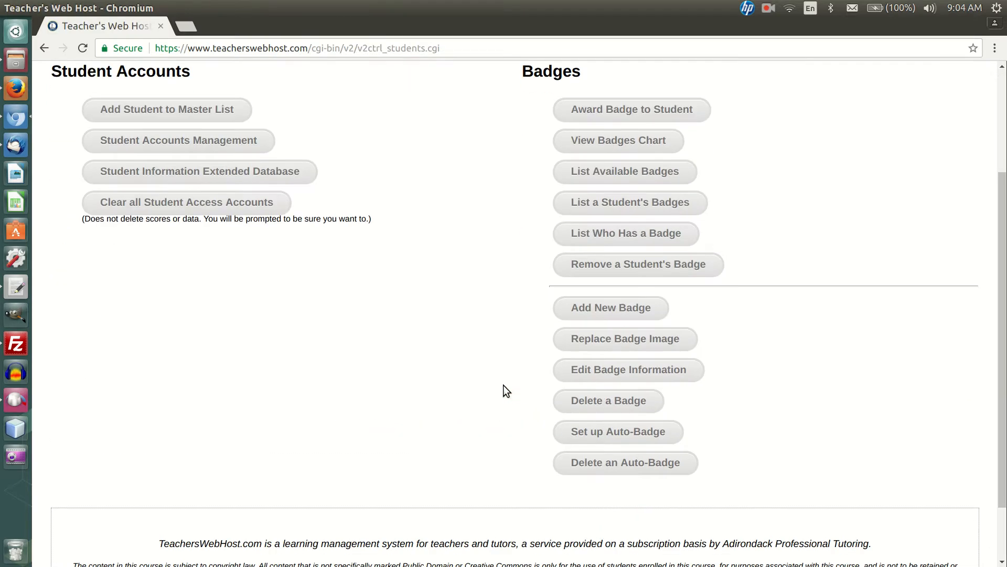
pyautogui.click(575, 399)
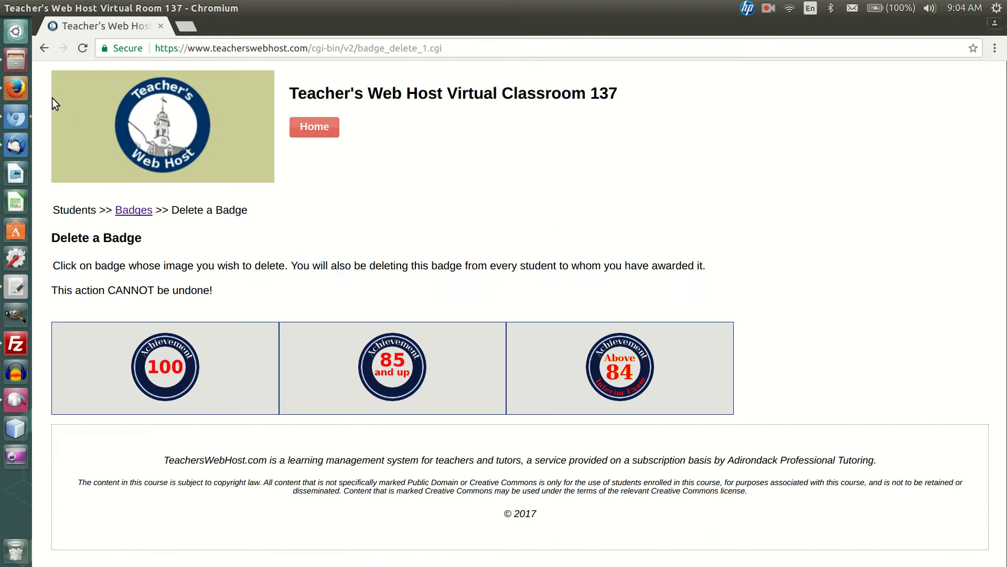
pyautogui.click(44, 49)
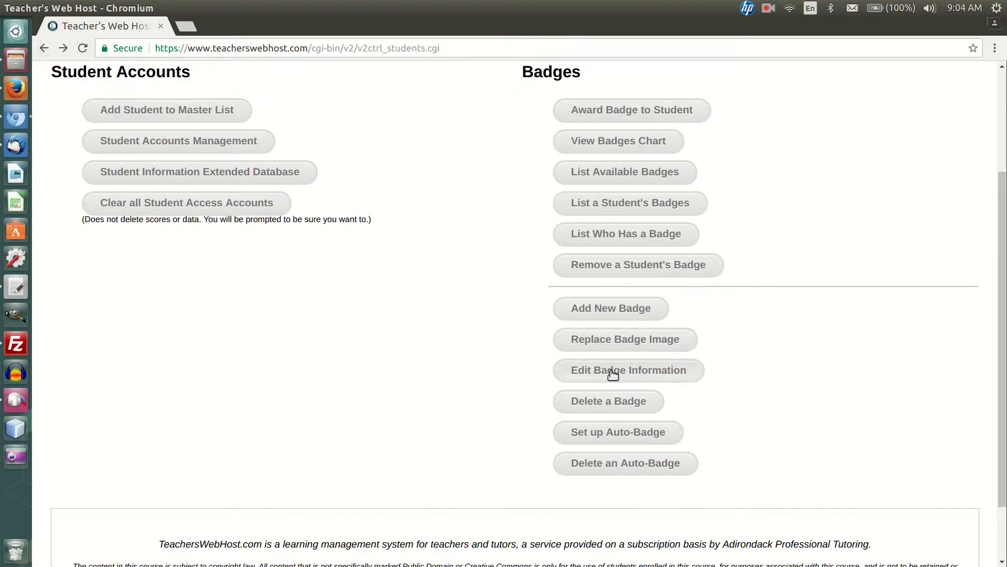
# Step: Start an auto-badge setup for the 100 badge and review the activity and comparison options for its award criterion
pyautogui.click(641, 438)
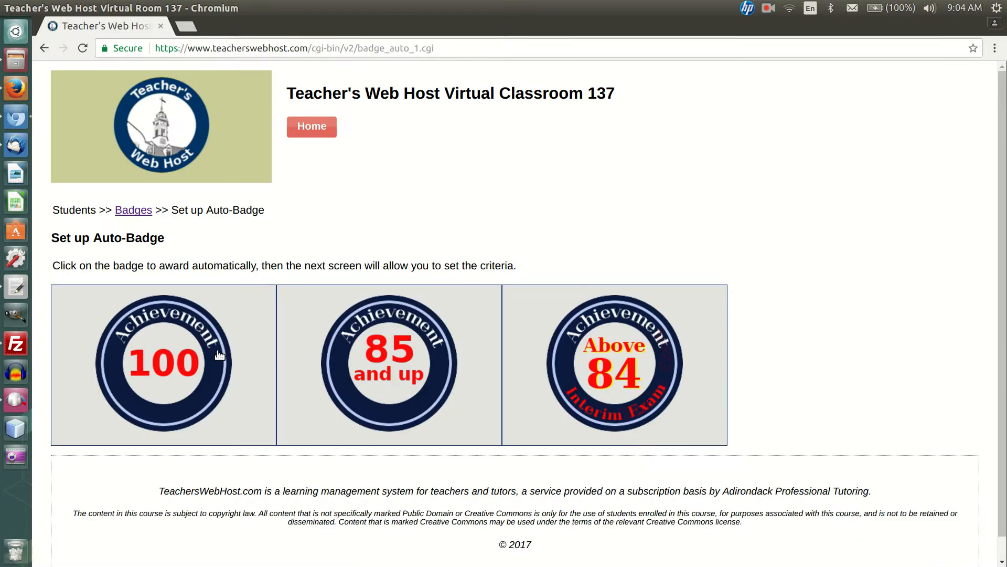
pyautogui.click(190, 357)
pyautogui.click(332, 317)
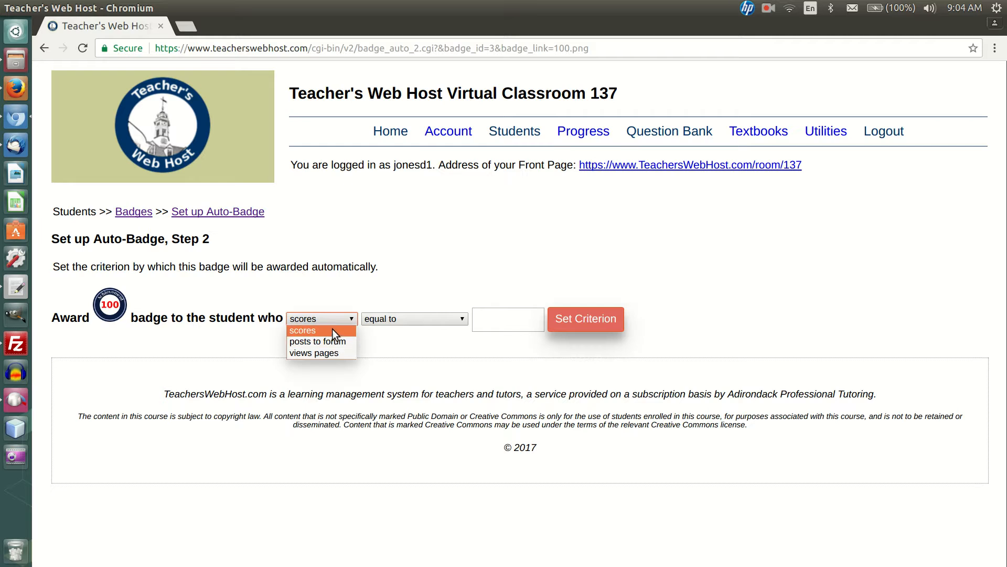
pyautogui.click(369, 301)
pyautogui.click(389, 315)
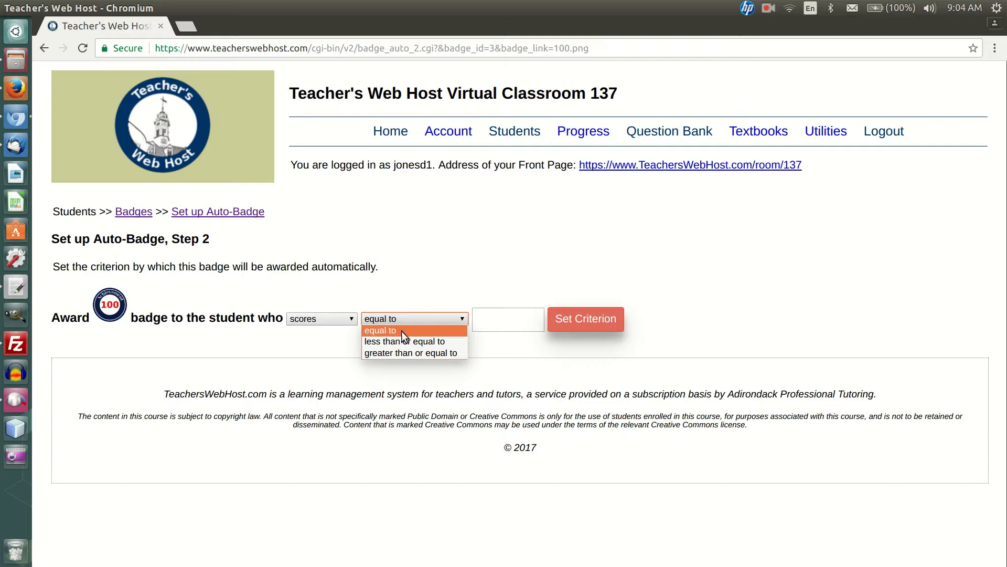
pyautogui.click(507, 301)
pyautogui.click(494, 311)
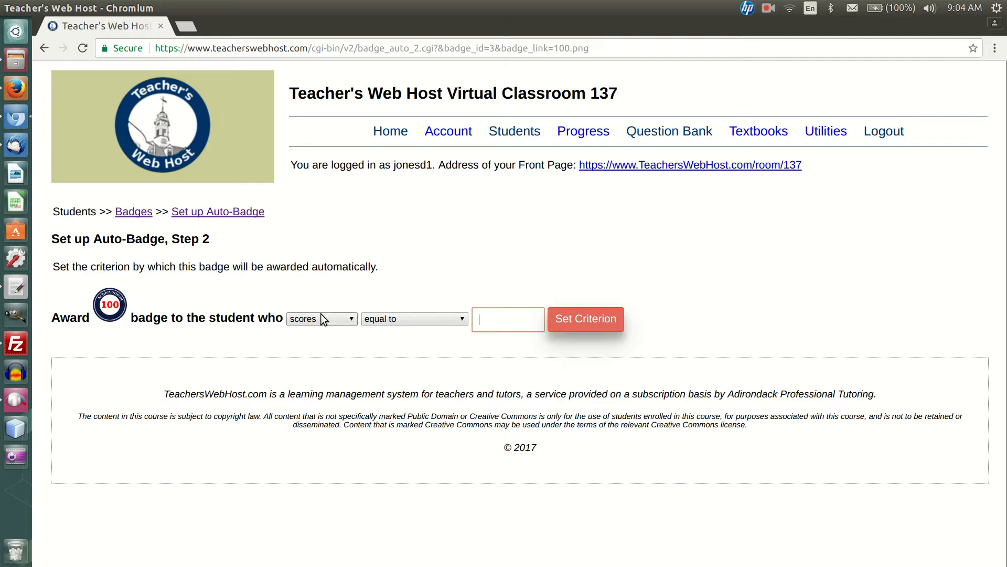
# Step: Set the 100 badge's automatic award criterion to scores equal to 100, submit it, and return to the Badges section
pyautogui.click(402, 316)
pyautogui.click(402, 316)
pyautogui.click(490, 317)
pyautogui.write('100')
pyautogui.click(588, 322)
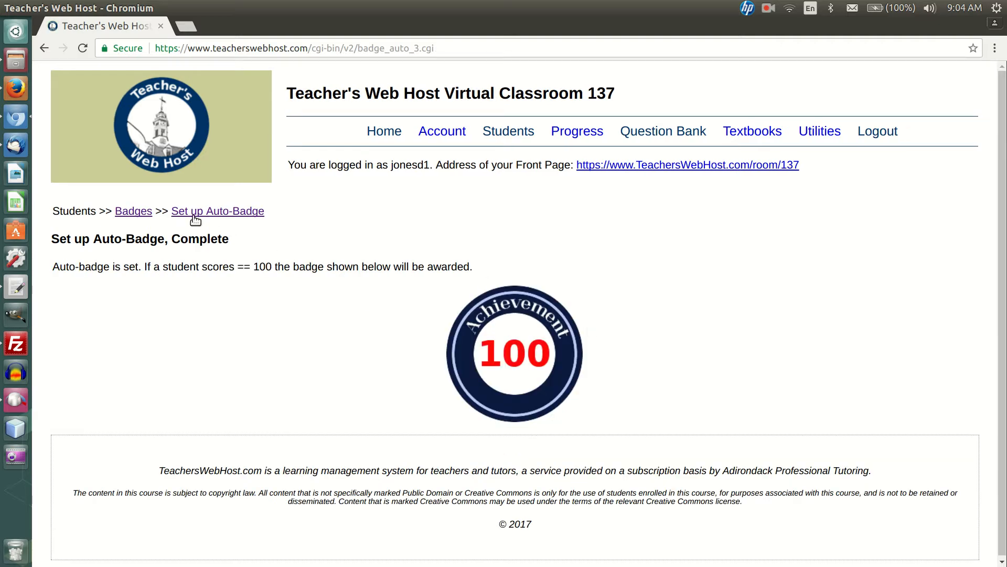
pyautogui.click(123, 211)
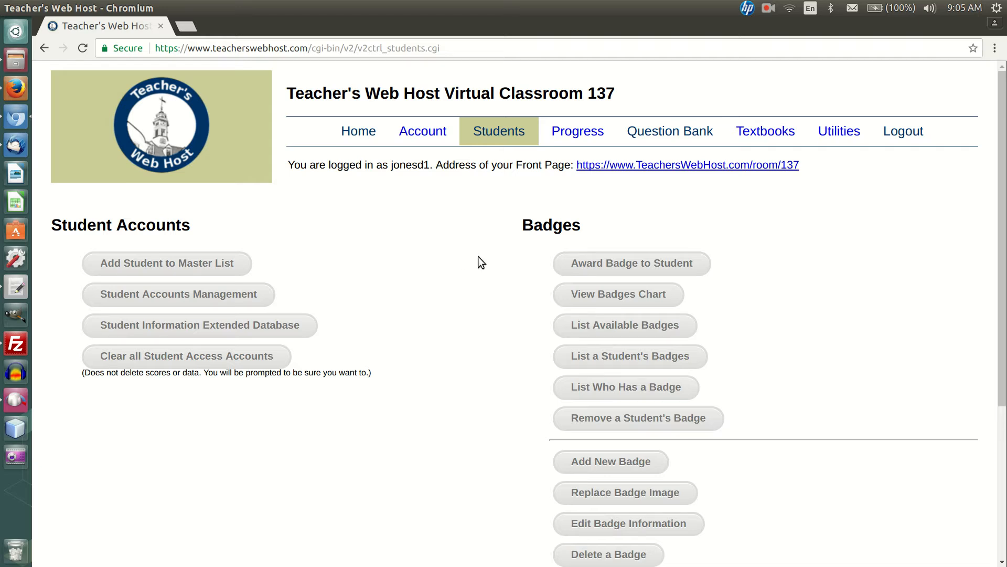
# Step: Remove the last listed auto-badge, which awards the 100 badge for scores equal to 100, and return to the Badges section
pyautogui.scroll(-3, 819, 248)
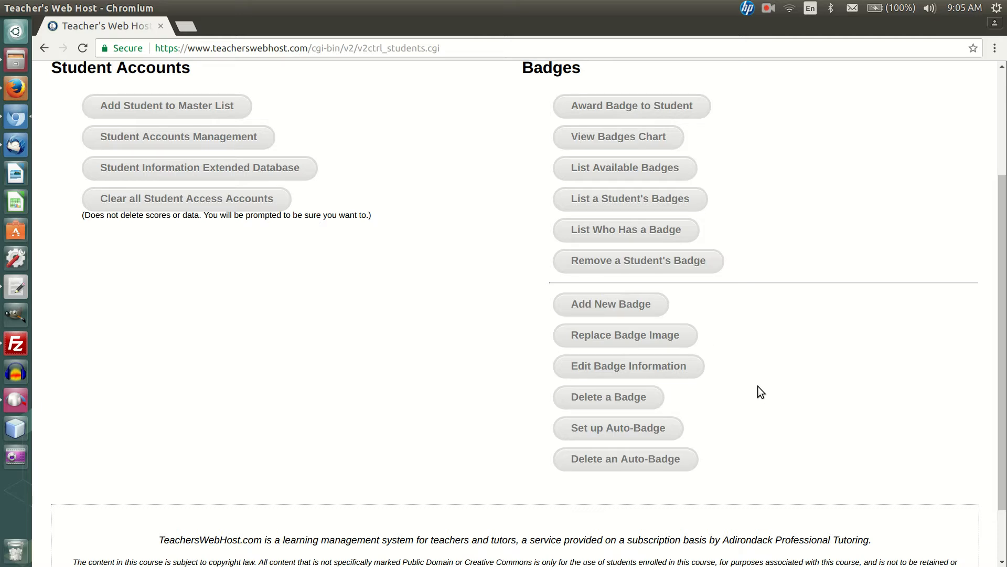
pyautogui.scroll(-2, 761, 389)
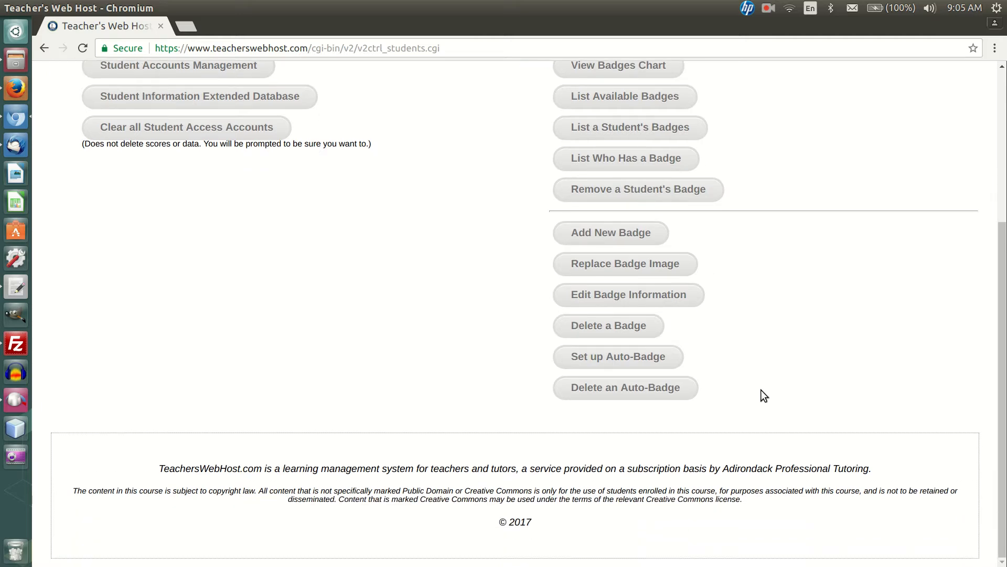
pyautogui.click(653, 389)
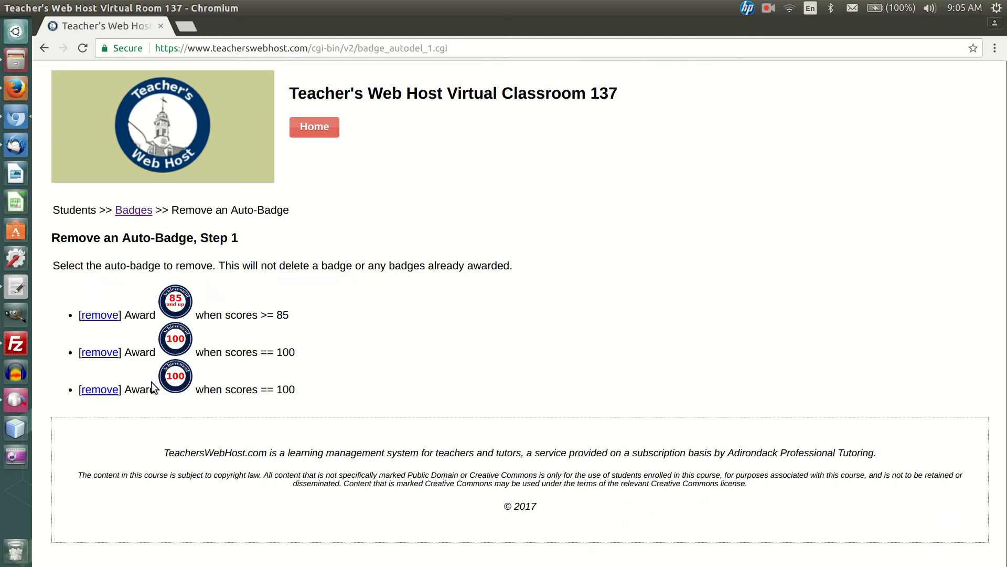
pyautogui.click(100, 391)
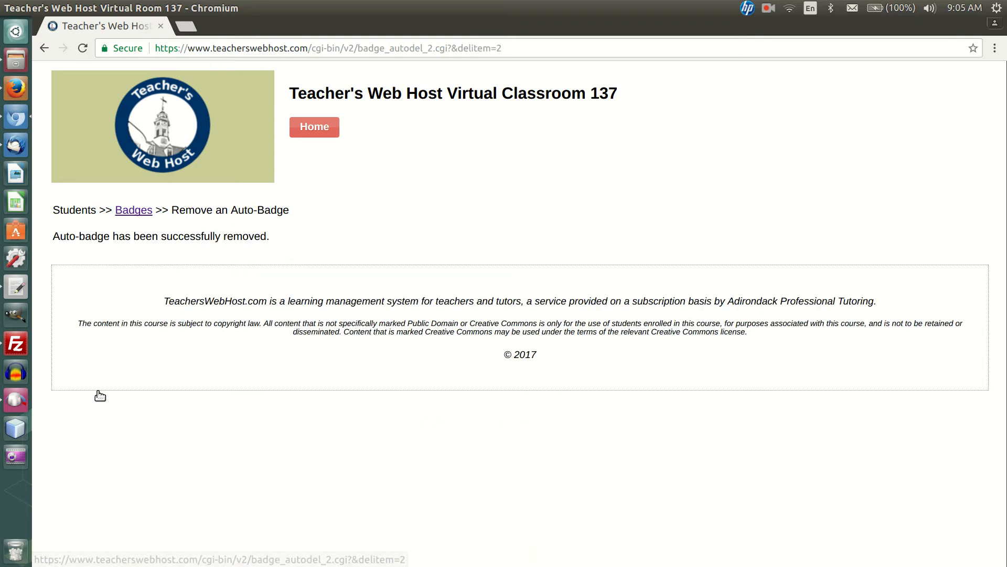
pyautogui.click(126, 211)
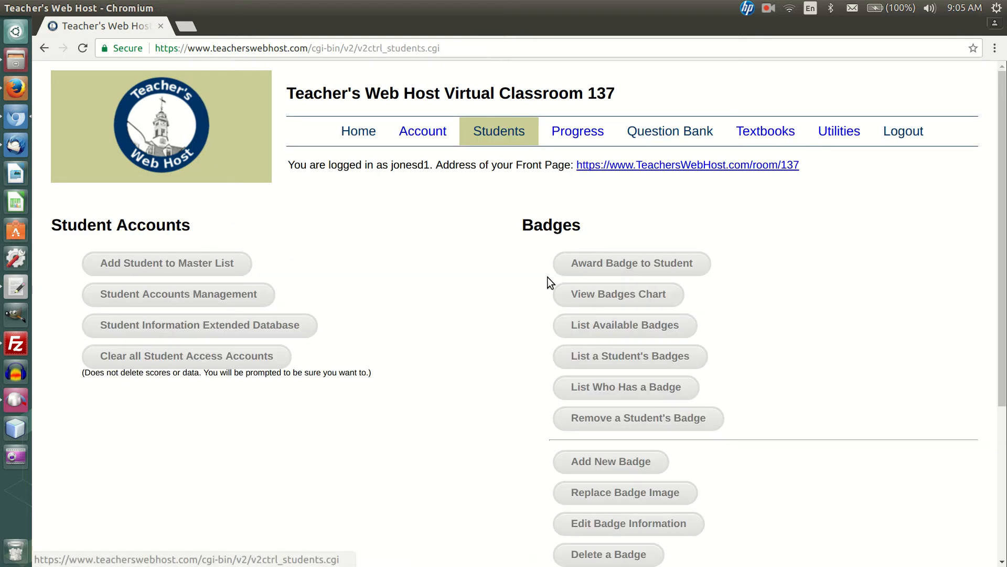
pyautogui.scroll(-3, 887, 427)
pyautogui.scroll(3, 887, 427)
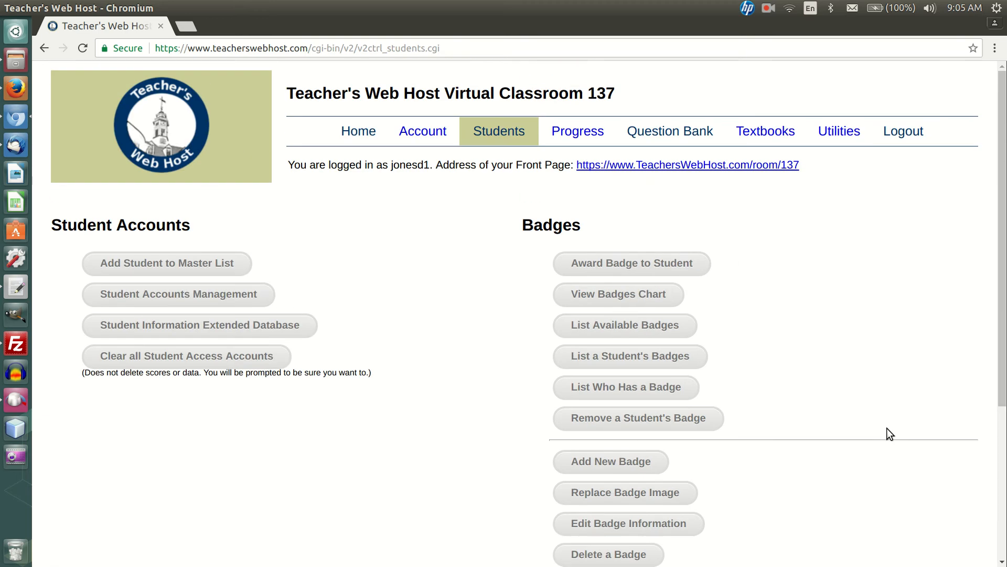
pyautogui.scroll(-4, 887, 428)
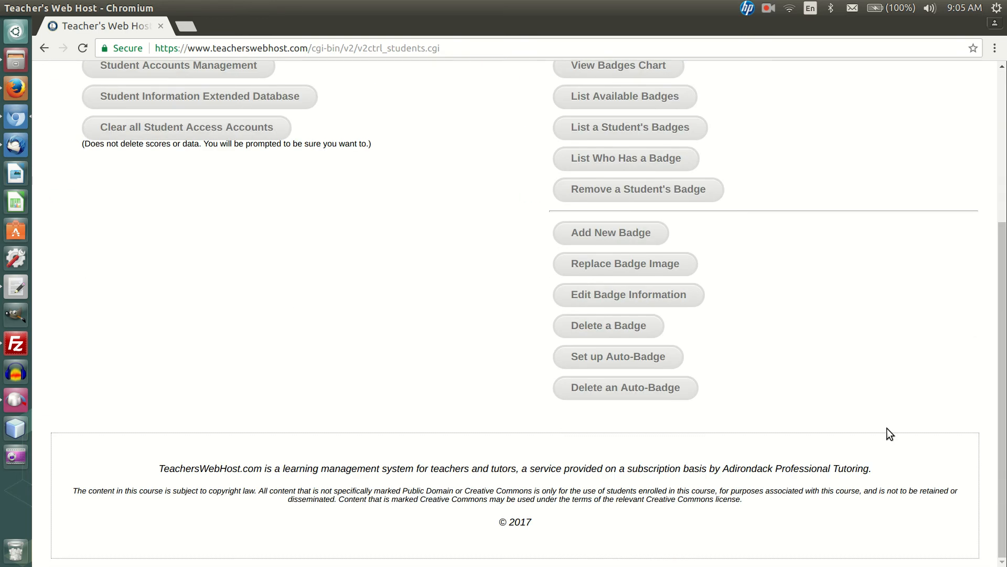
pyautogui.scroll(4, 791, 131)
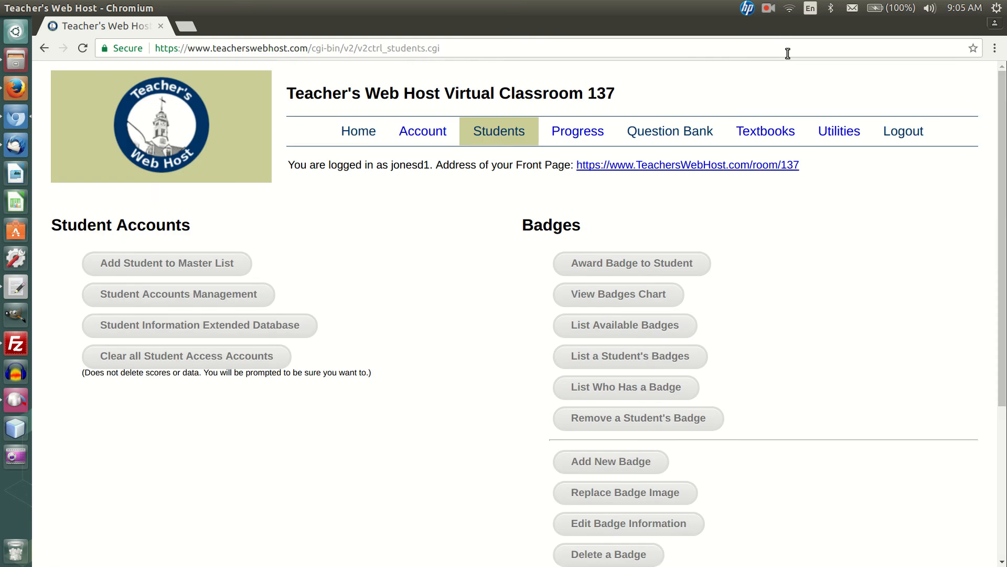
pyautogui.click(767, 9)
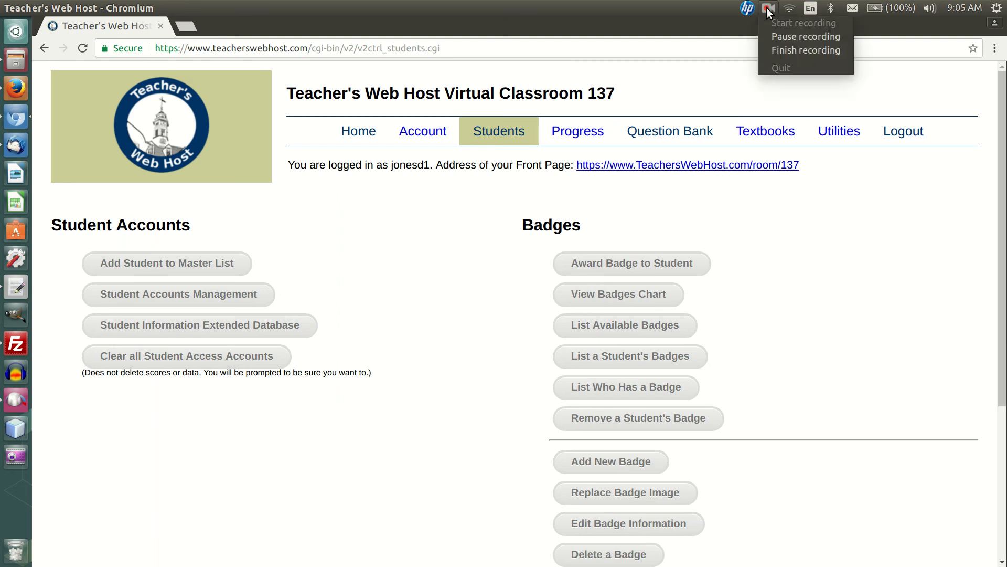